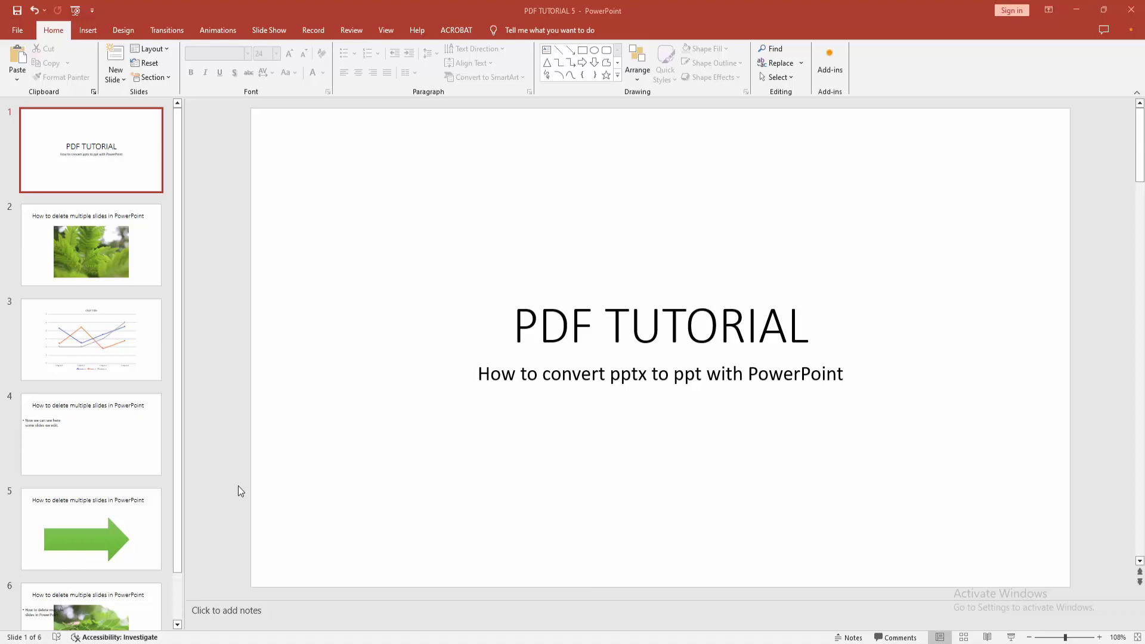
scroll(117, 393, down, 1)
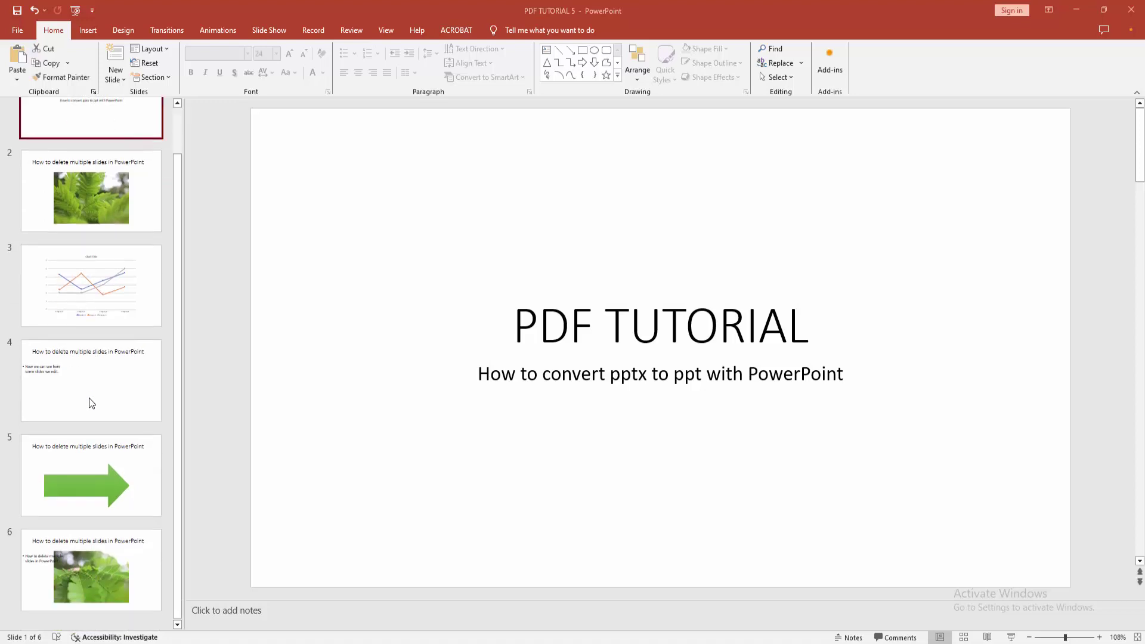
Browse slides 4, 5 and 2 of the PDF TUTORIAL 5 presentation.
click(107, 395)
click(103, 476)
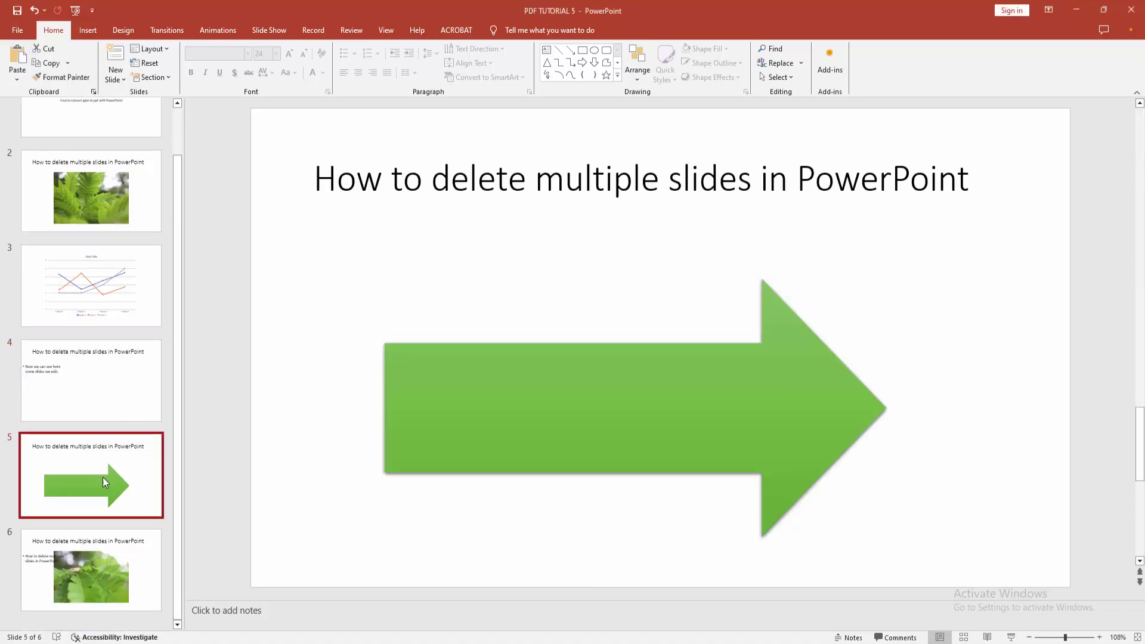
click(70, 222)
Start a Save As from the File menu with the Desktop as the save location.
click(18, 26)
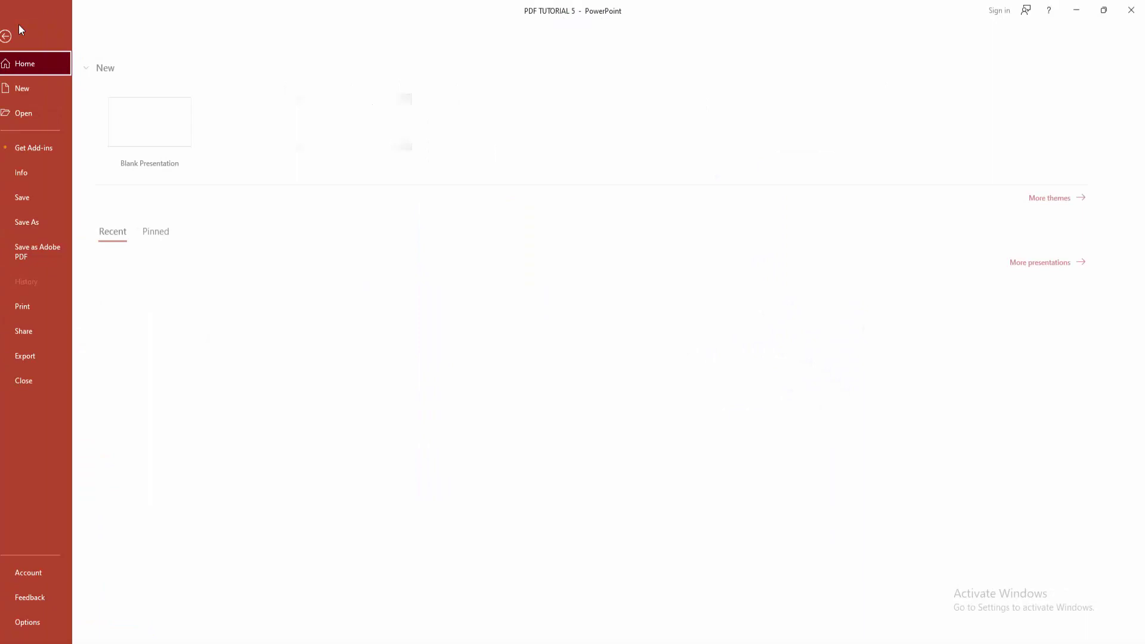
click(31, 223)
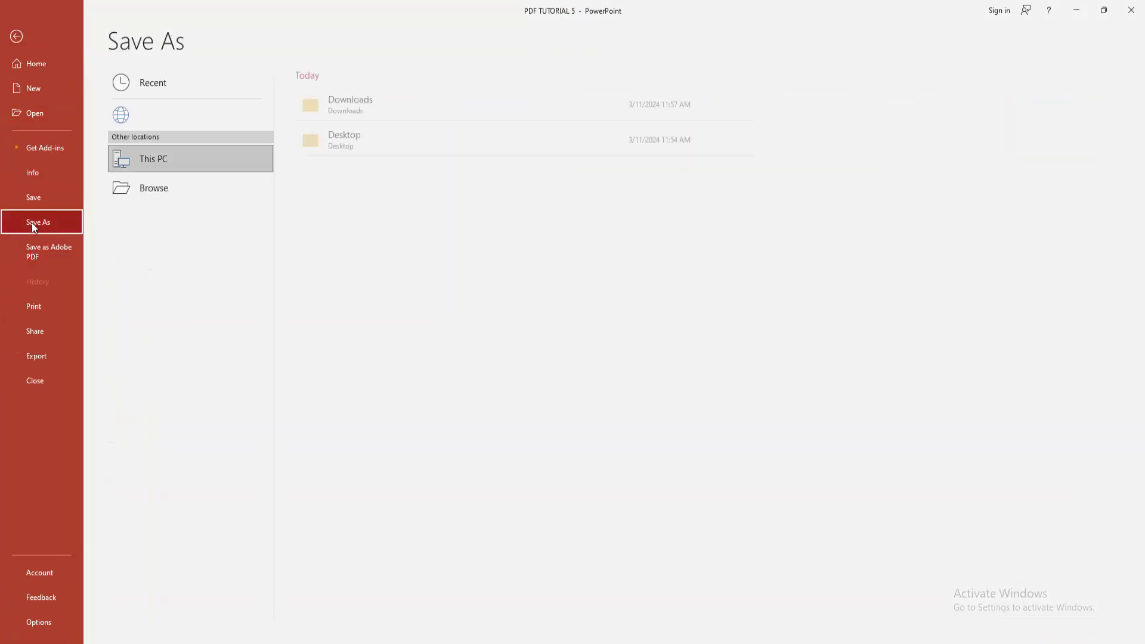
click(194, 230)
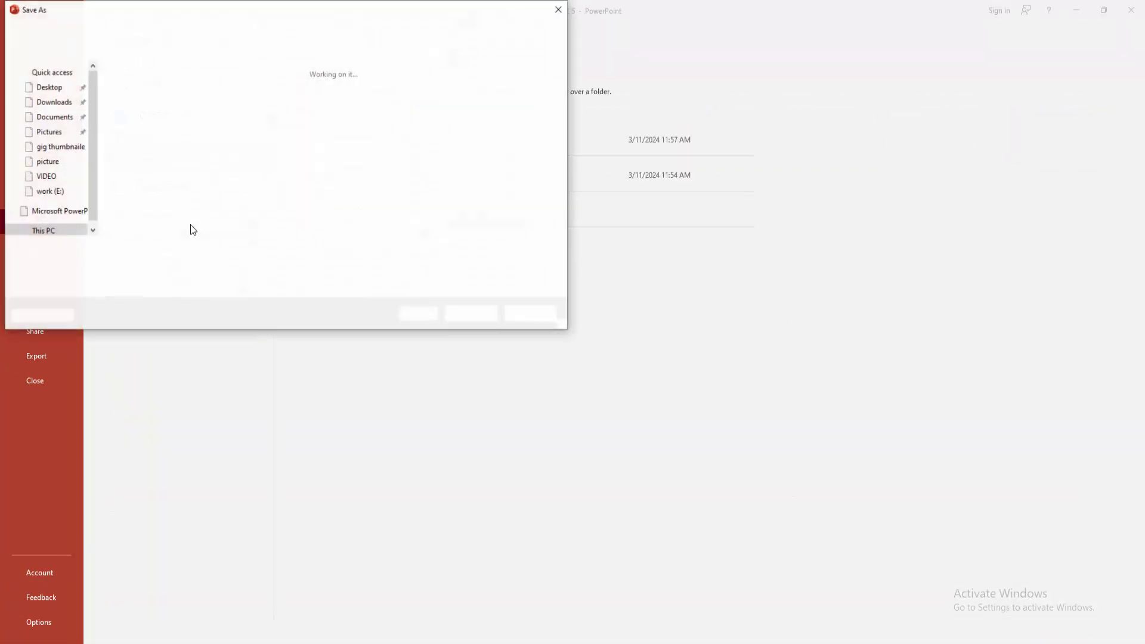
scroll(45, 144, up, 3)
scroll(54, 103, up, 1)
scroll(53, 103, up, 2)
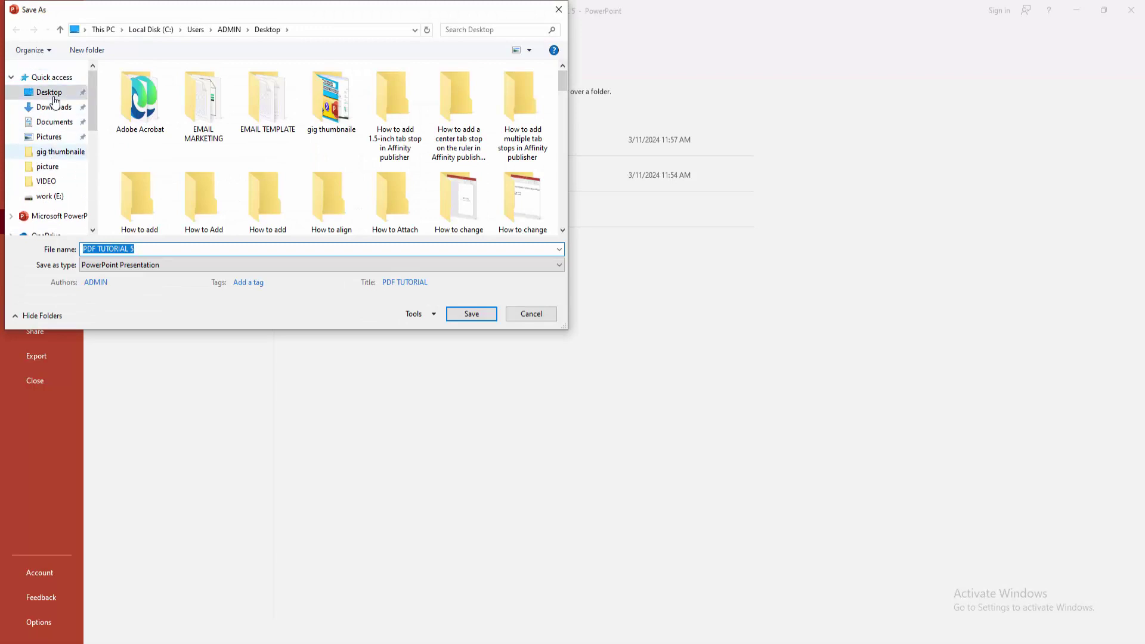
click(49, 92)
Name the file PDF TUTORIAL 87 and save it as a PowerPoint Presentation.
click(144, 249)
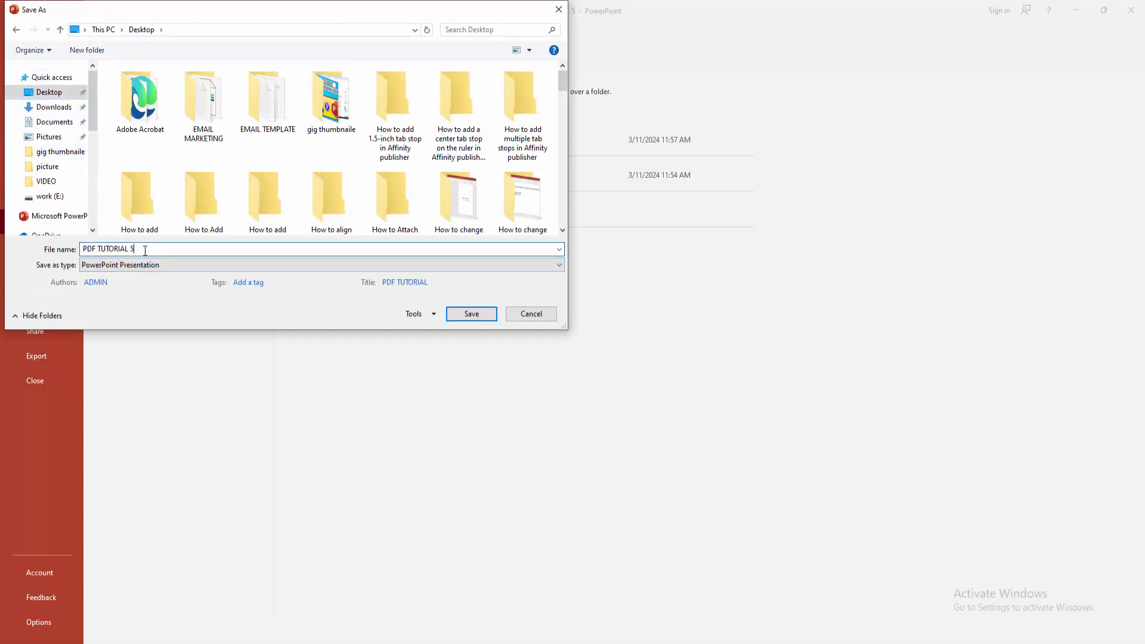
drag(145, 250, 132, 251)
text(87)
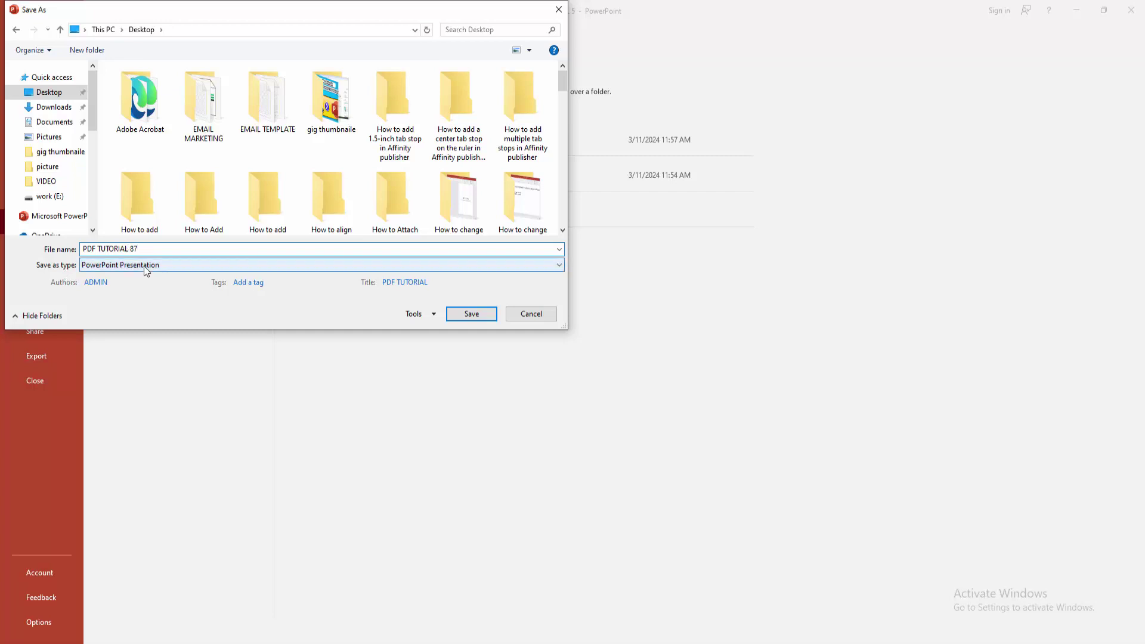
click(144, 266)
click(197, 283)
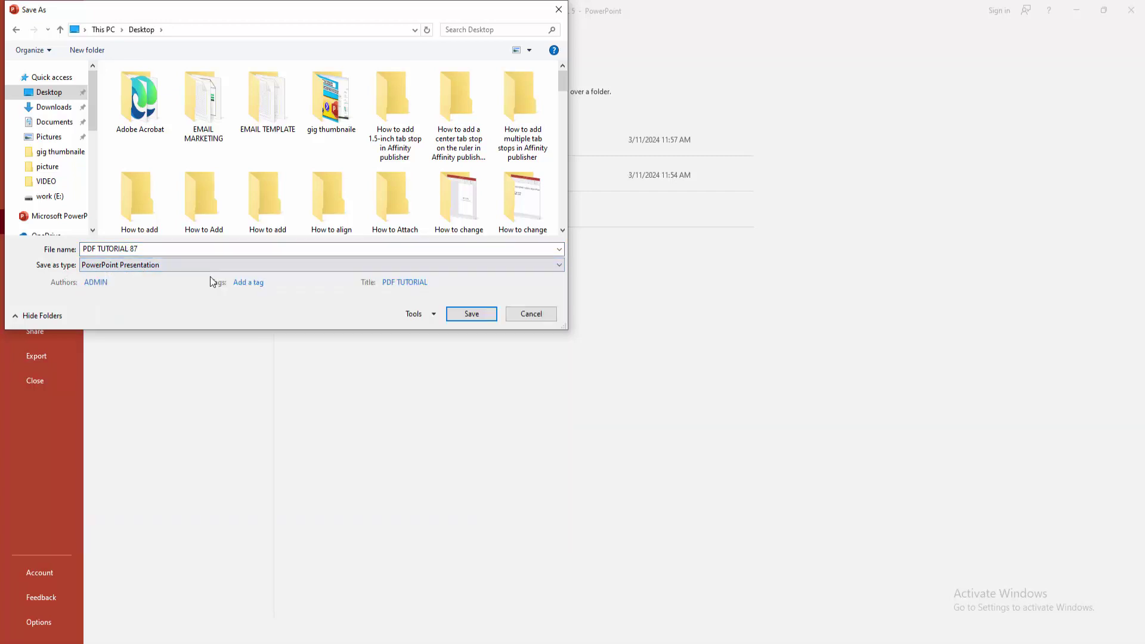
click(485, 318)
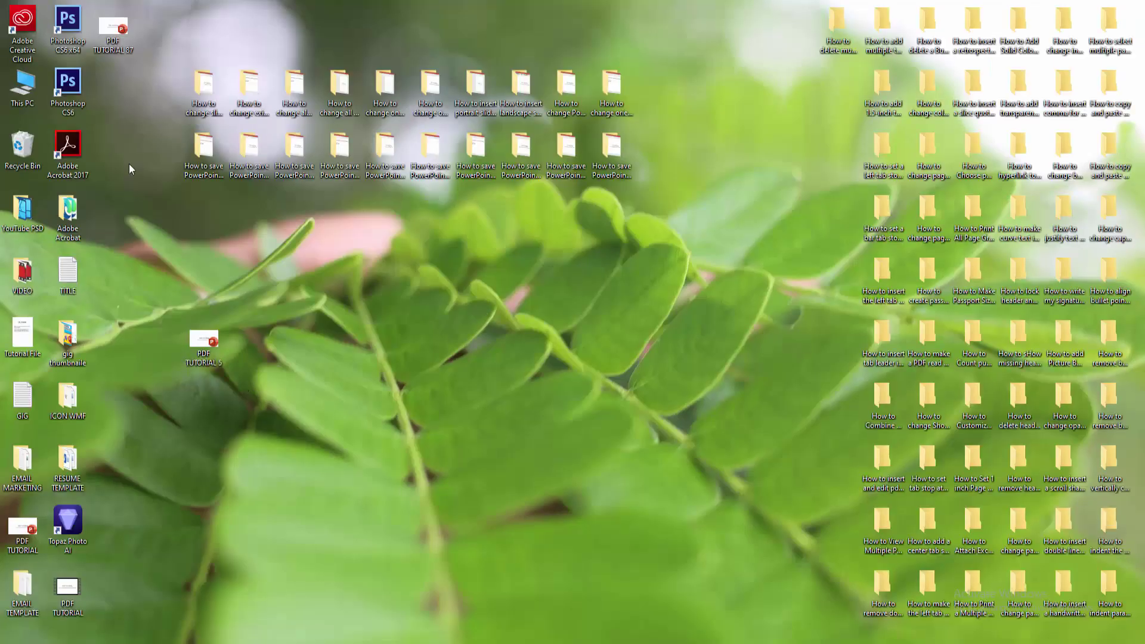
Move the PDF TUTORIAL 87 icon to mid-desktop and check its 1.90 MB size in Properties.
drag(114, 31, 696, 282)
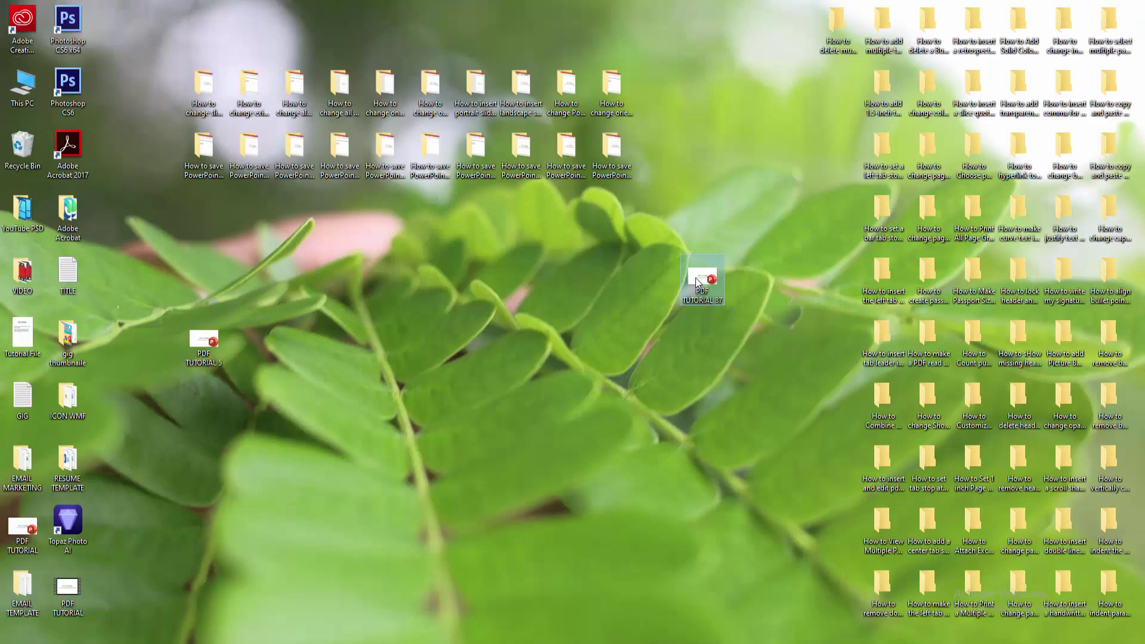
mouse_move(703, 285)
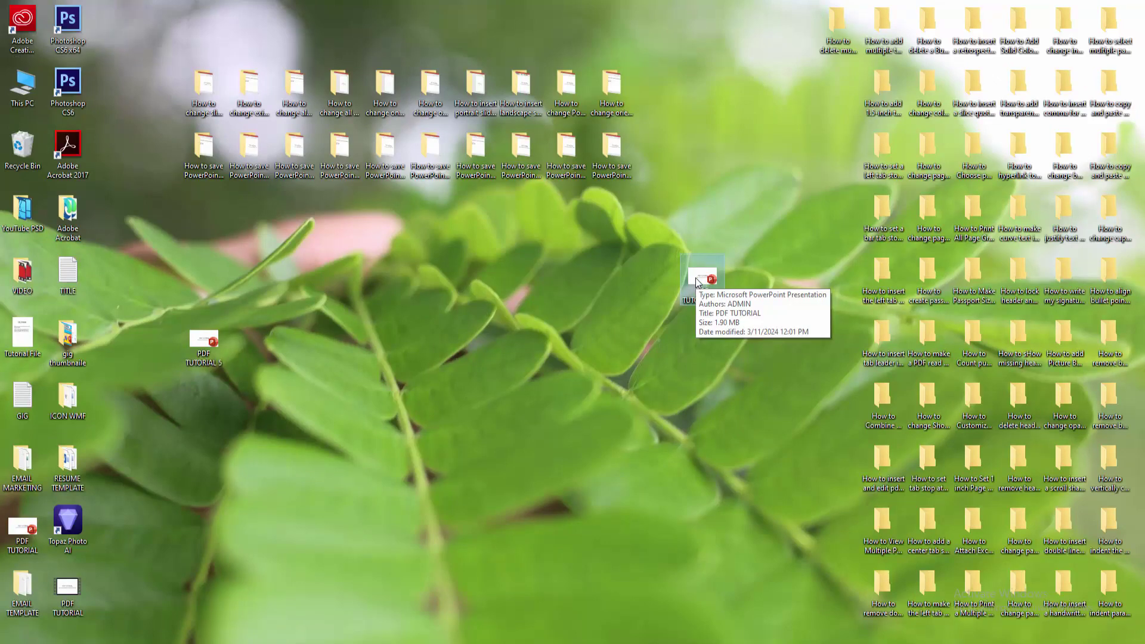
right_click(695, 283)
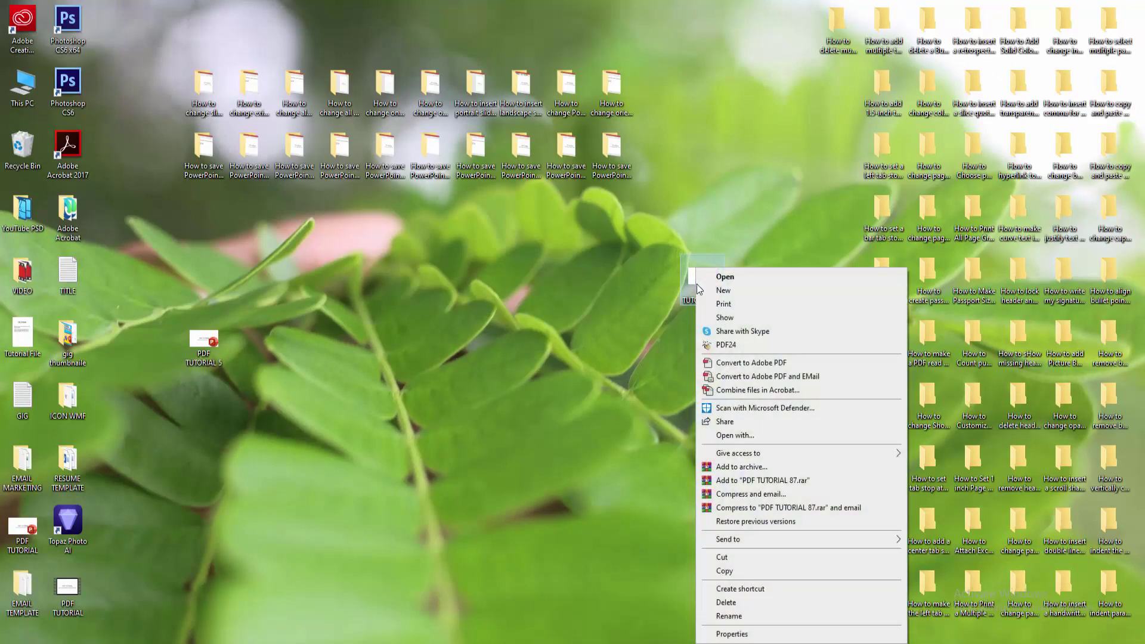
click(725, 635)
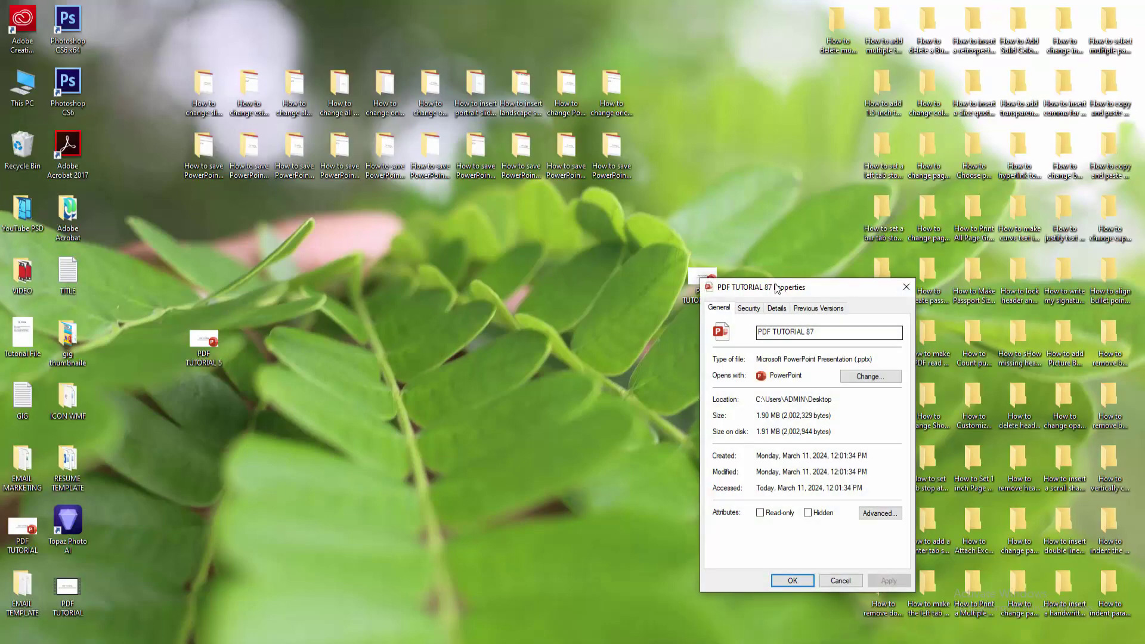
drag(777, 282, 677, 242)
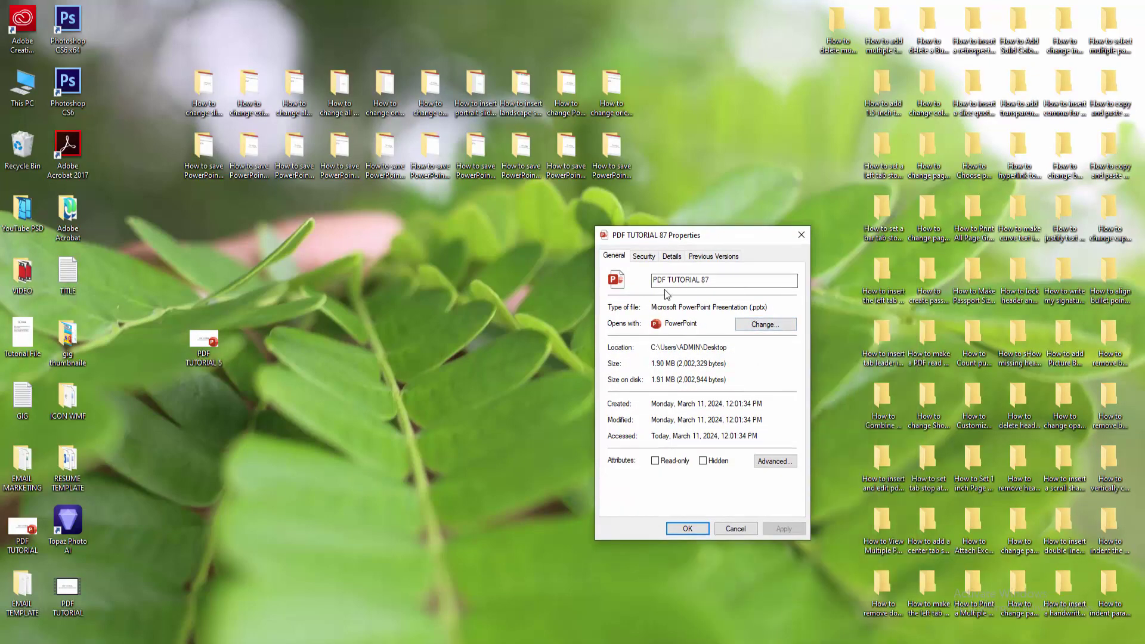
click(800, 234)
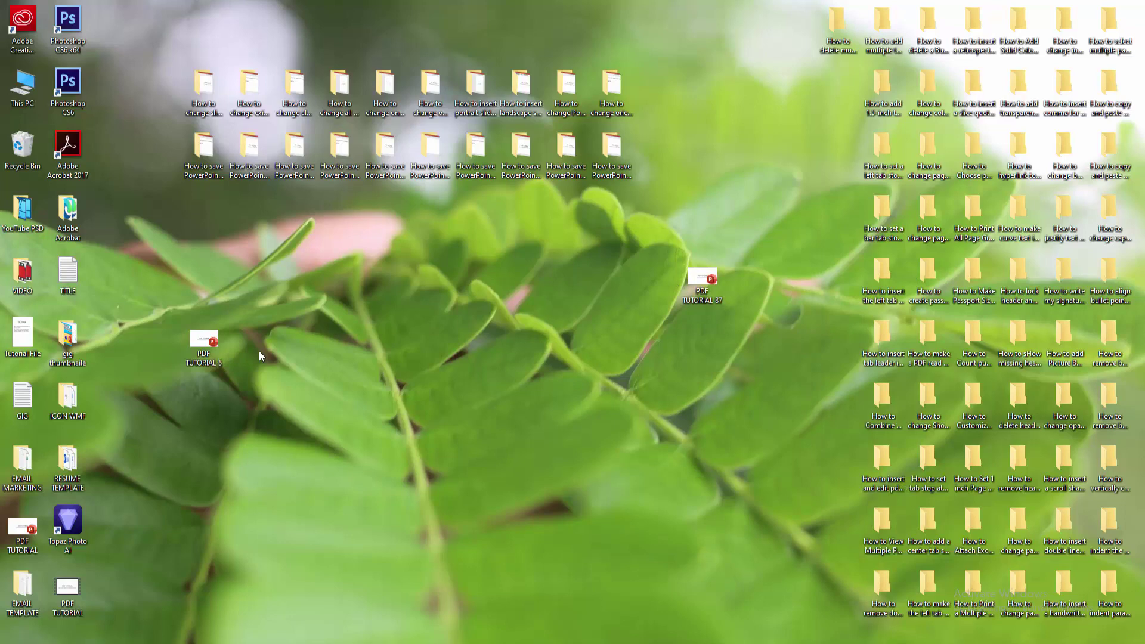